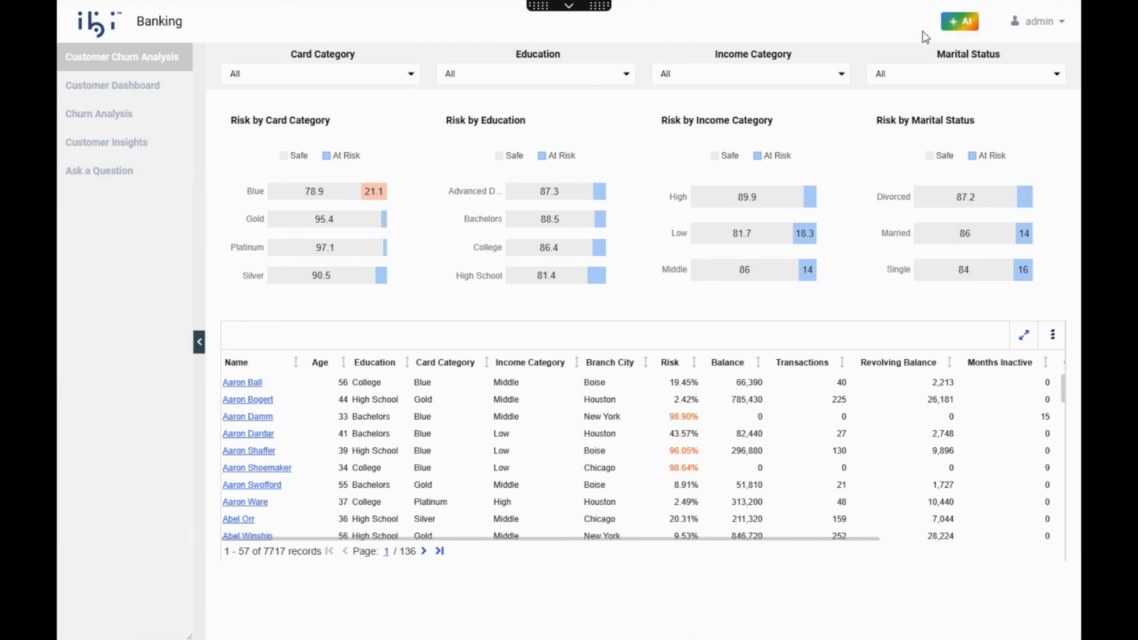
# - Open the AI assistant, have it analyze the Customer Churn Analysis dashboard, and read through its answer
pyautogui.click(956, 23)
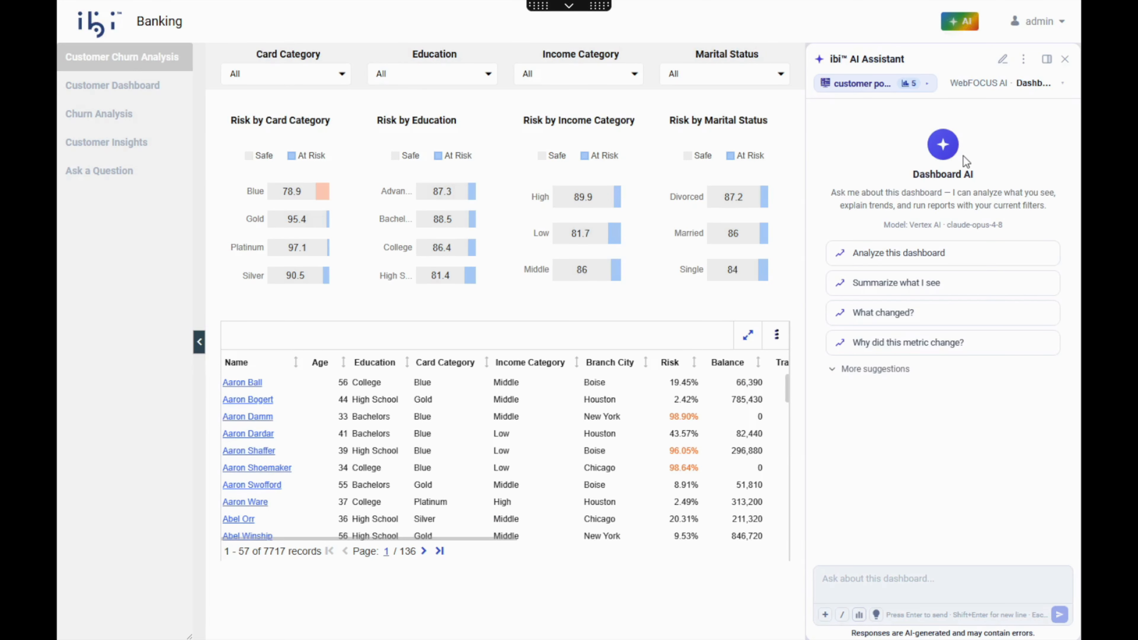
pyautogui.click(939, 252)
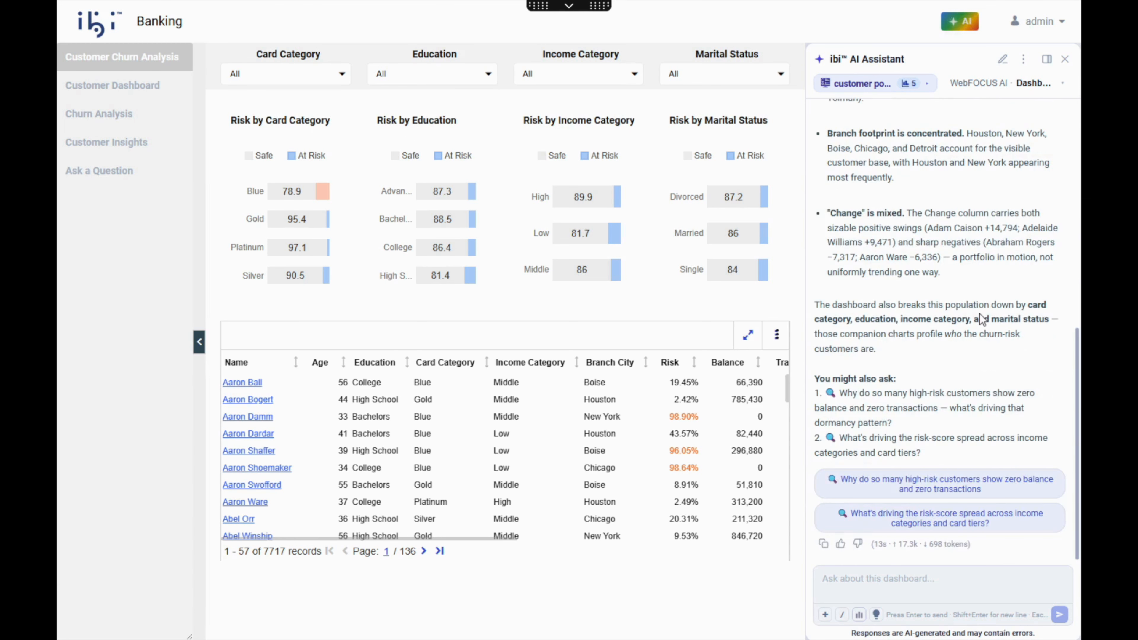
pyautogui.scroll(5, 968, 351)
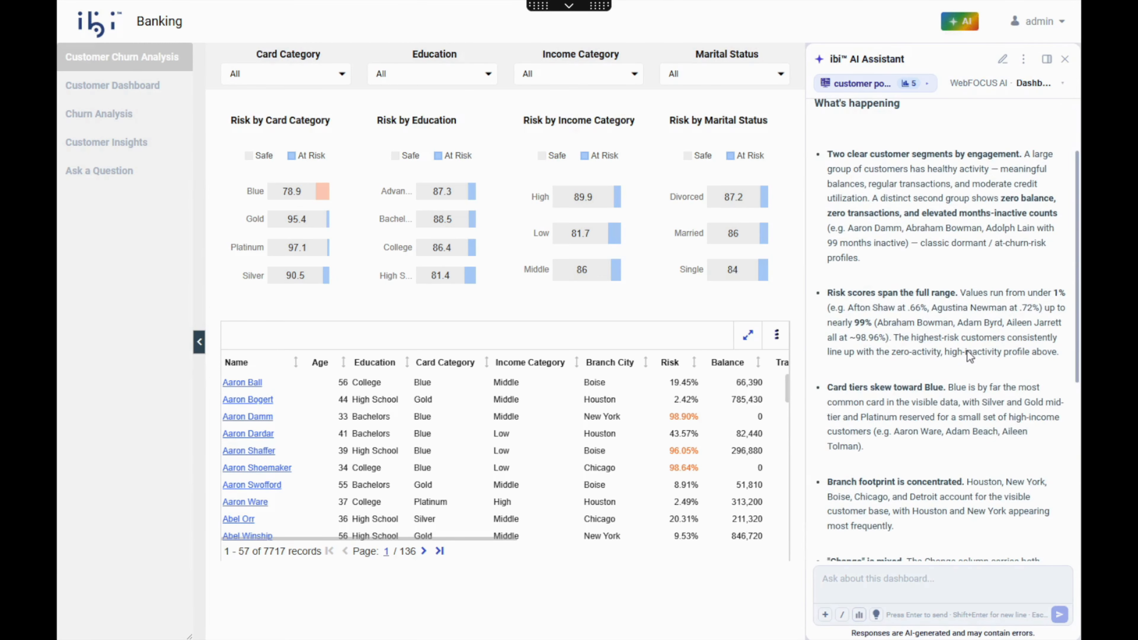
pyautogui.scroll(-7, 967, 350)
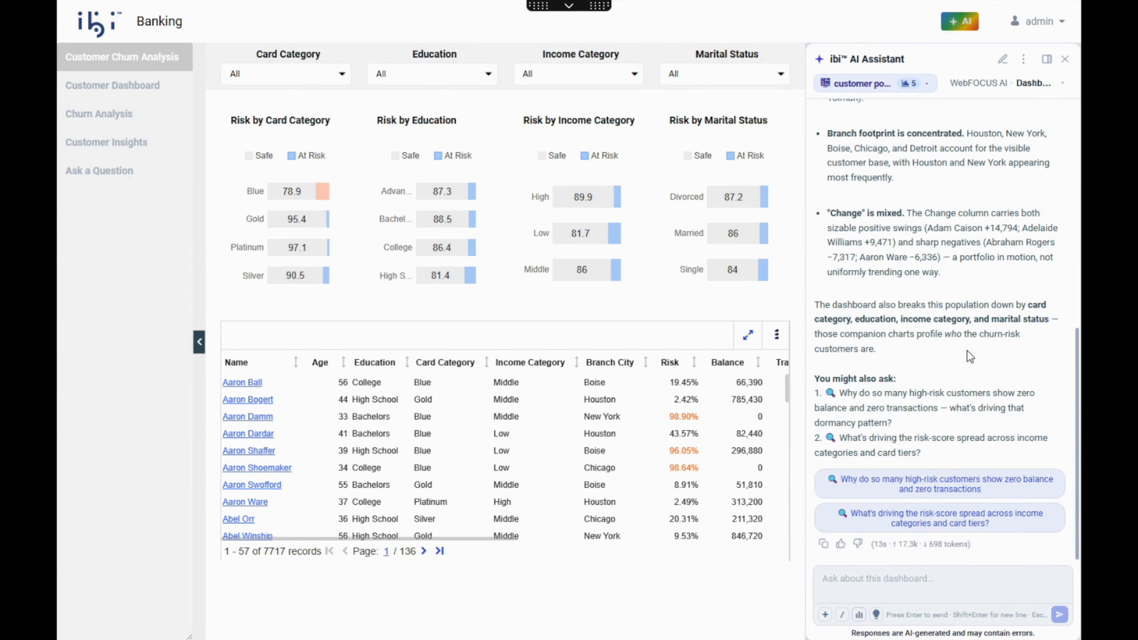
# - Ask the assistant "Why are blue card customers higher risk?" and review the explanation
pyautogui.click(917, 579)
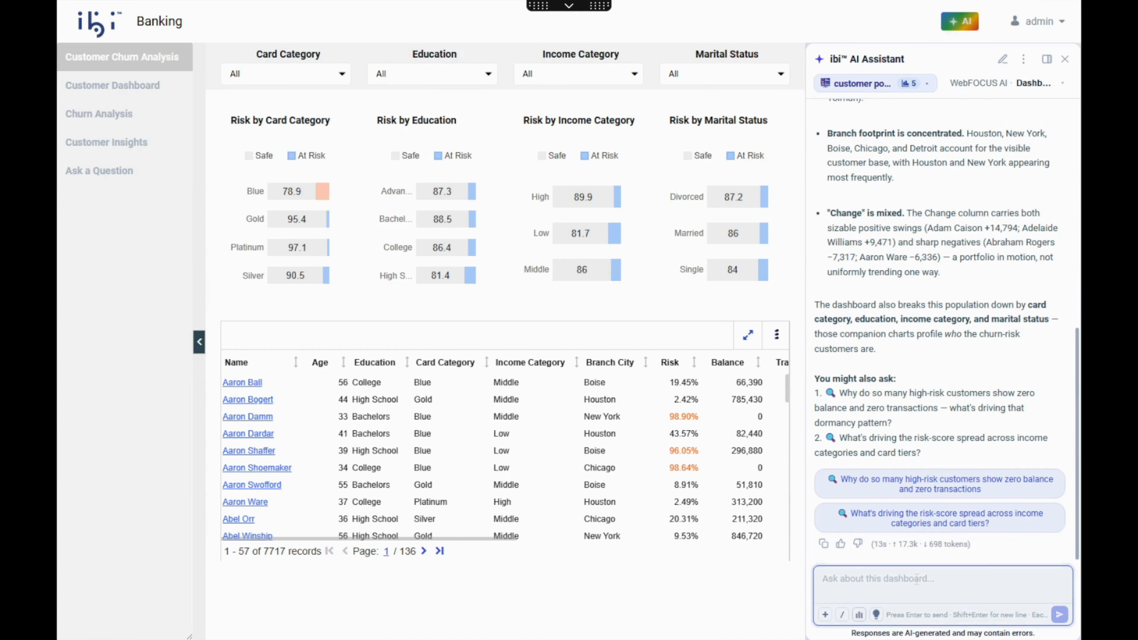
pyautogui.write('W')
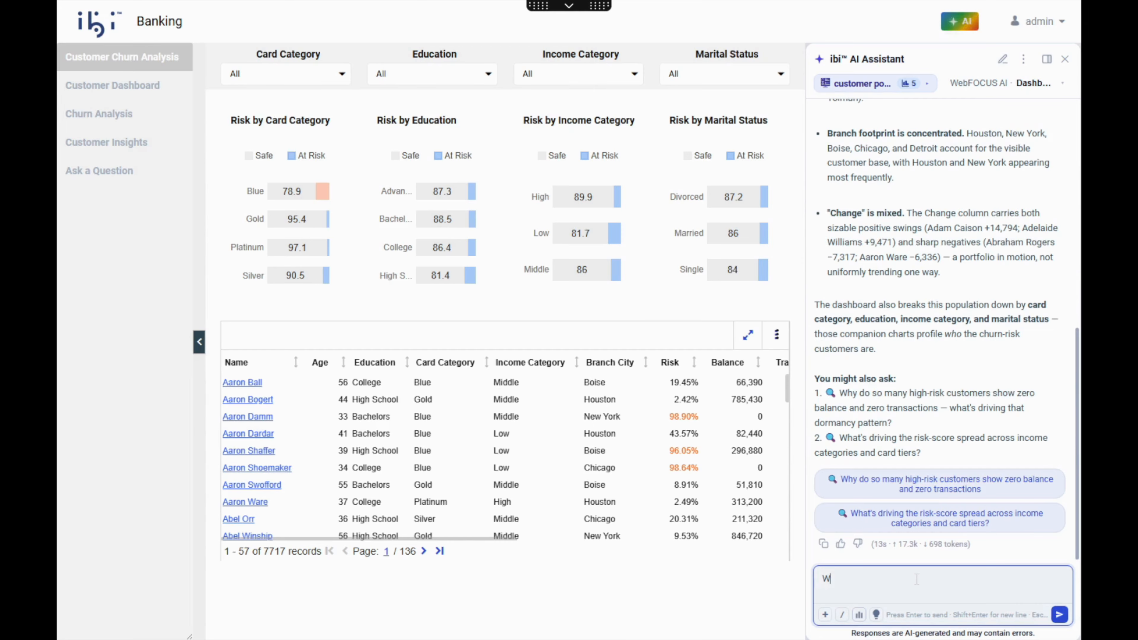
pyautogui.write('hy are blue card customers higher risk?')
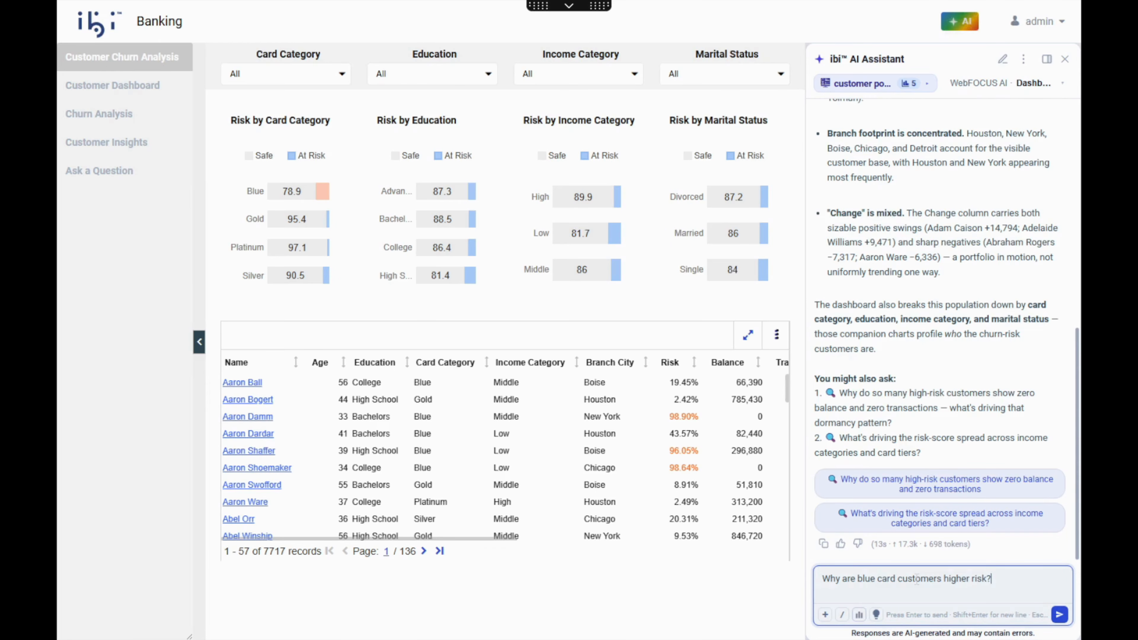
pyautogui.press('Return')
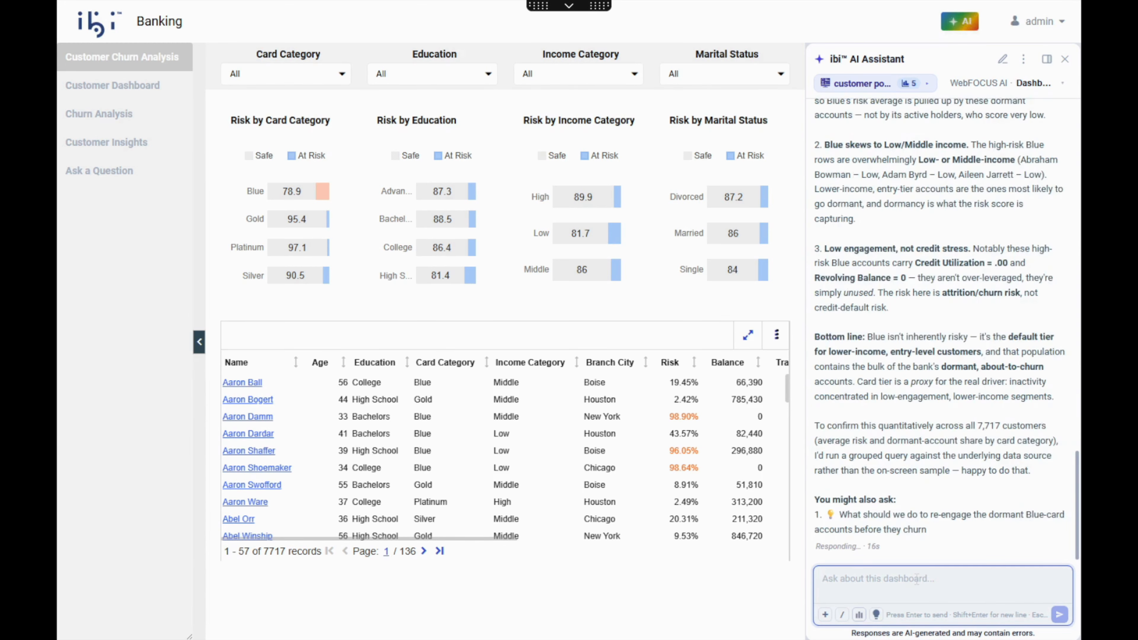
pyautogui.scroll(5, 918, 356)
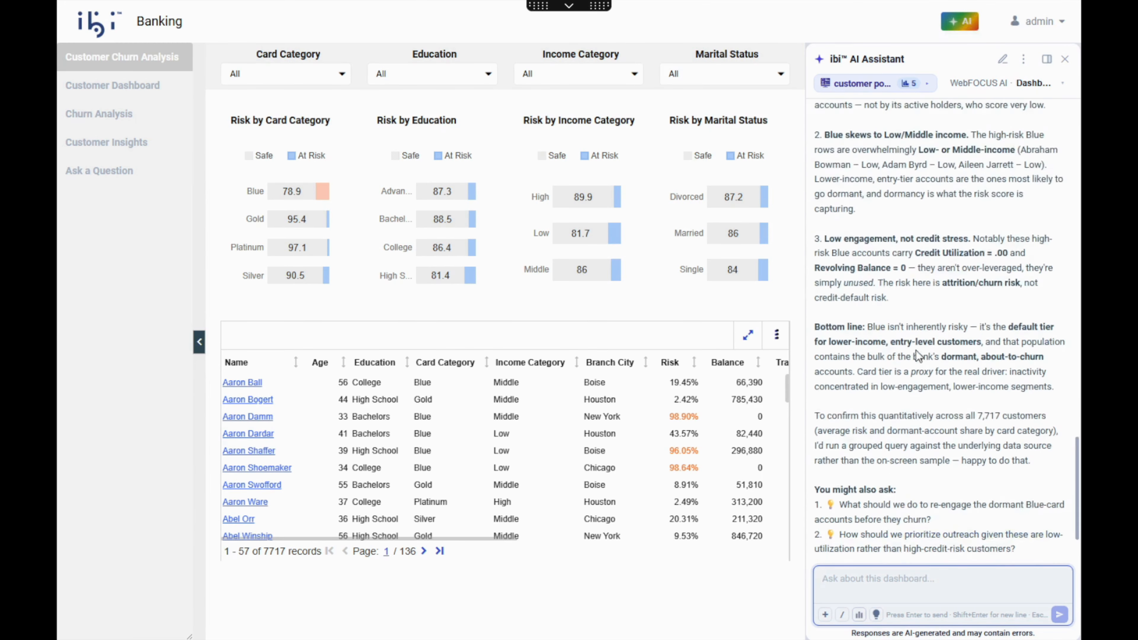
pyautogui.scroll(3, 919, 357)
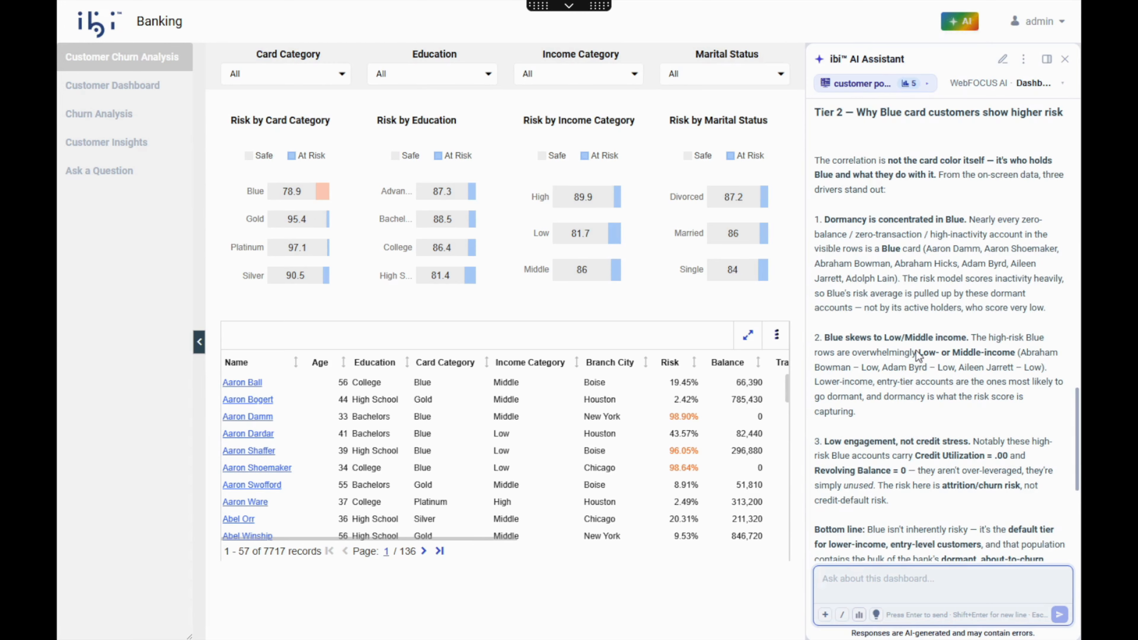
pyautogui.scroll(-7, 919, 356)
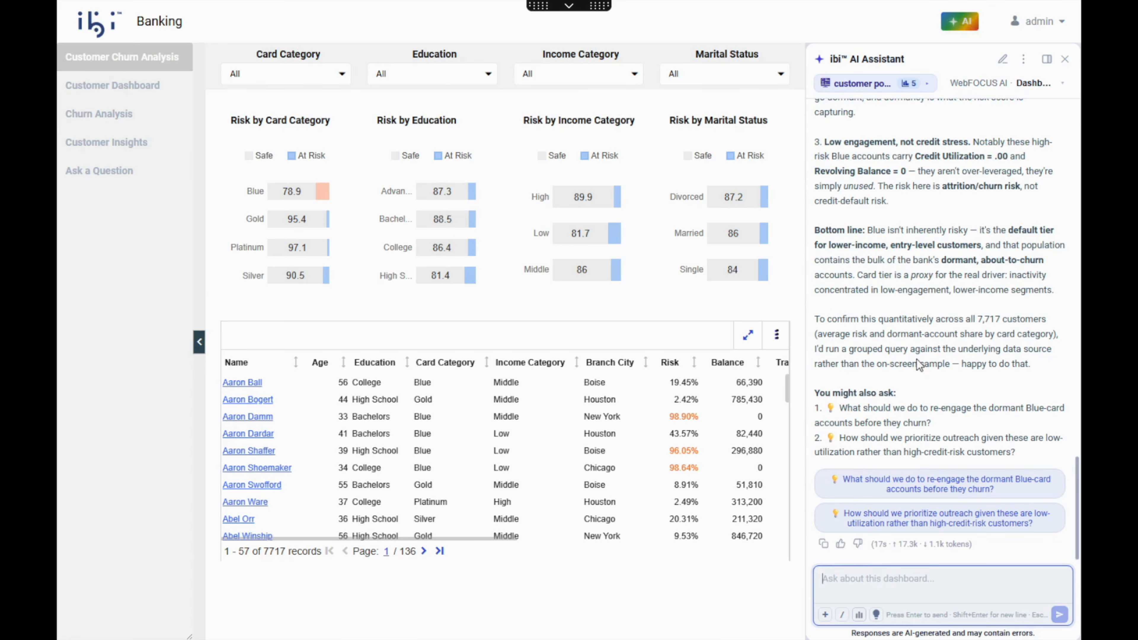
# - Submit the suggested question "What should we do to re-engage the dormant Blue-card accounts before they churn?" and read the recommendations
pyautogui.click(898, 493)
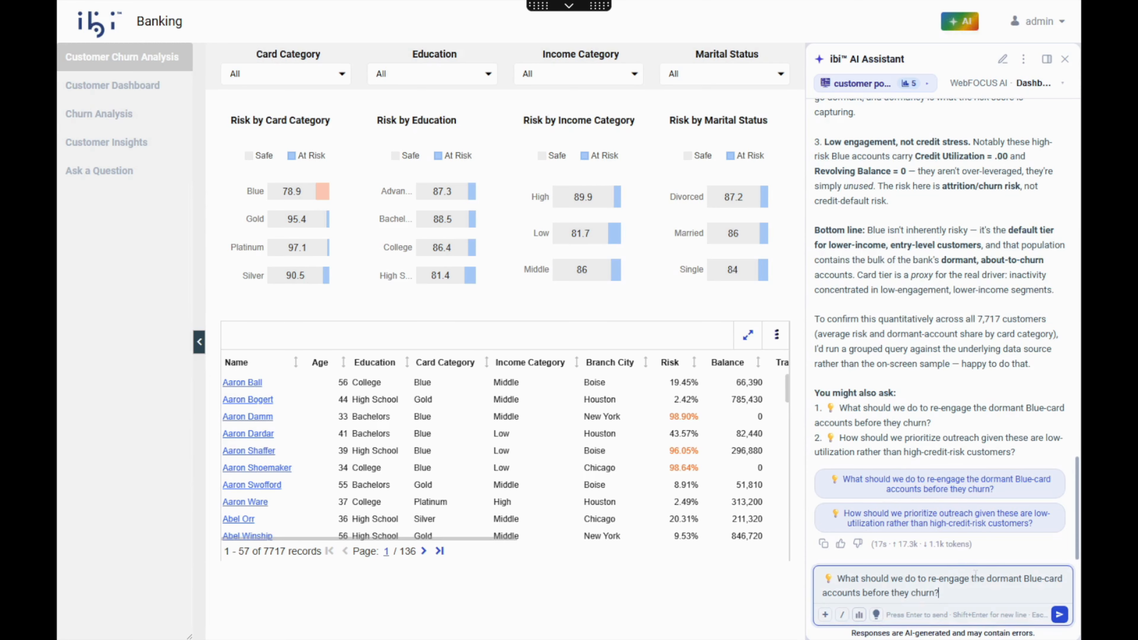
pyautogui.press('Return')
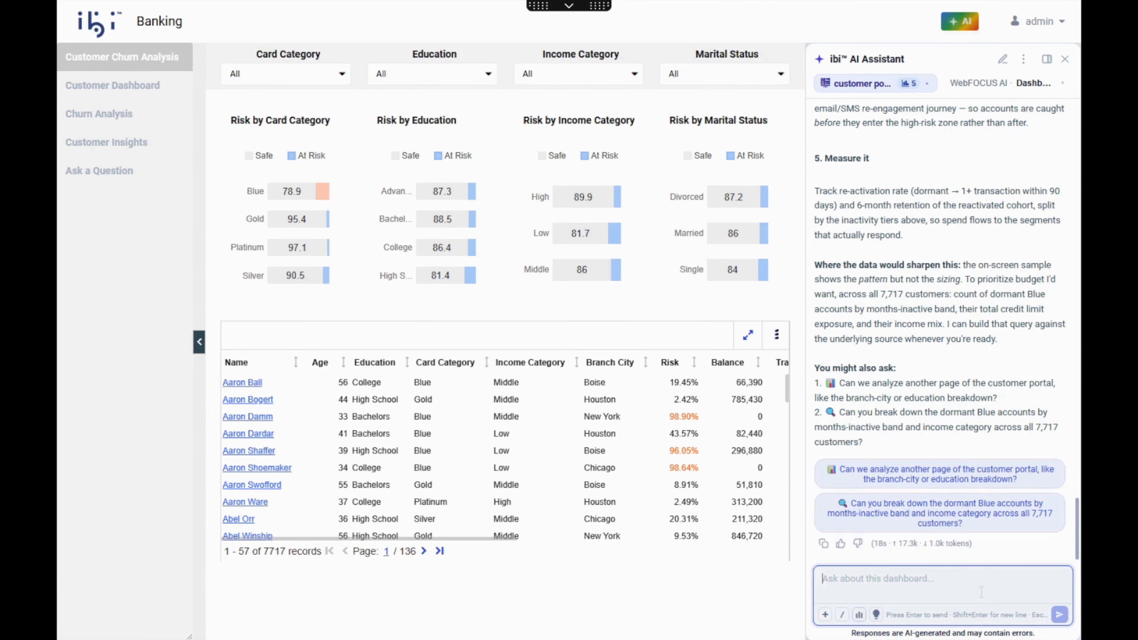
pyautogui.scroll(6, 938, 392)
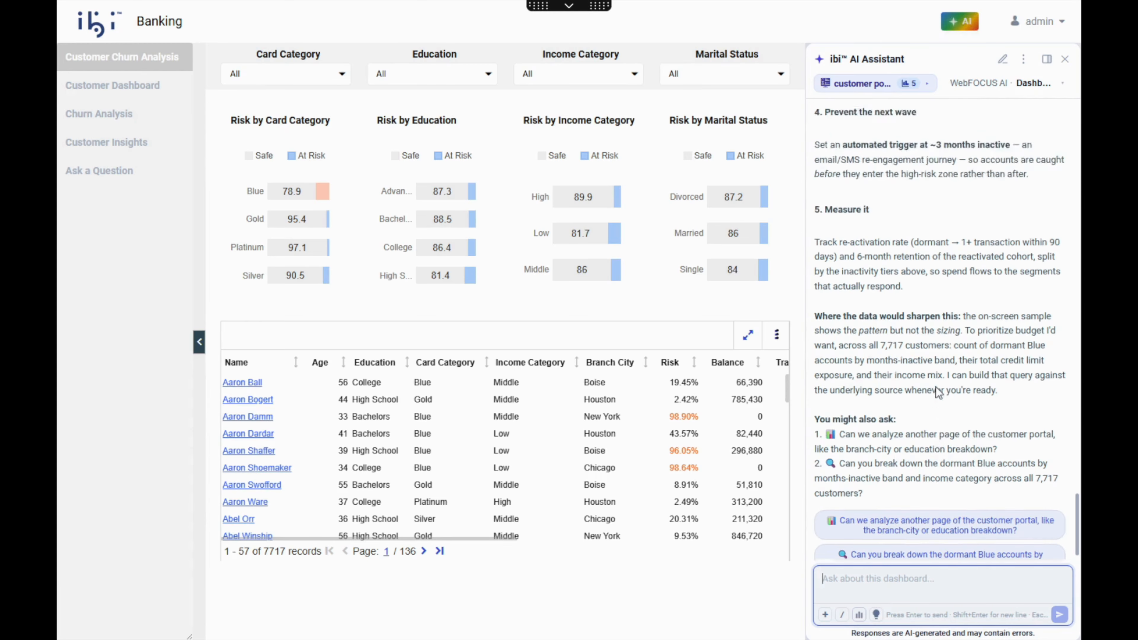
pyautogui.scroll(10, 938, 391)
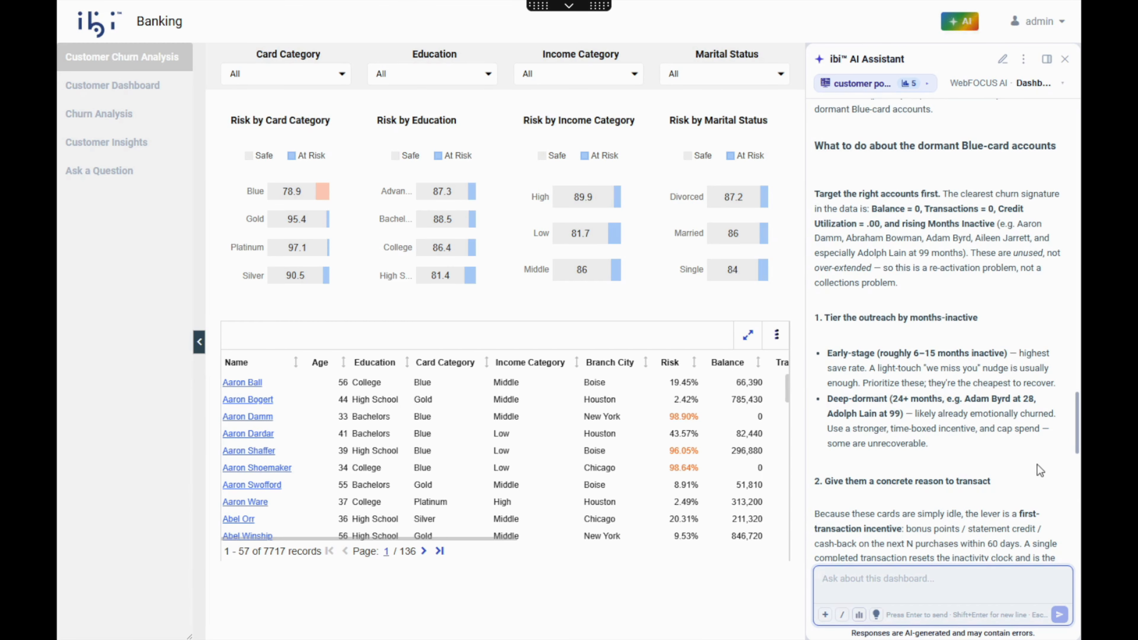
pyautogui.scroll(-6, 1037, 464)
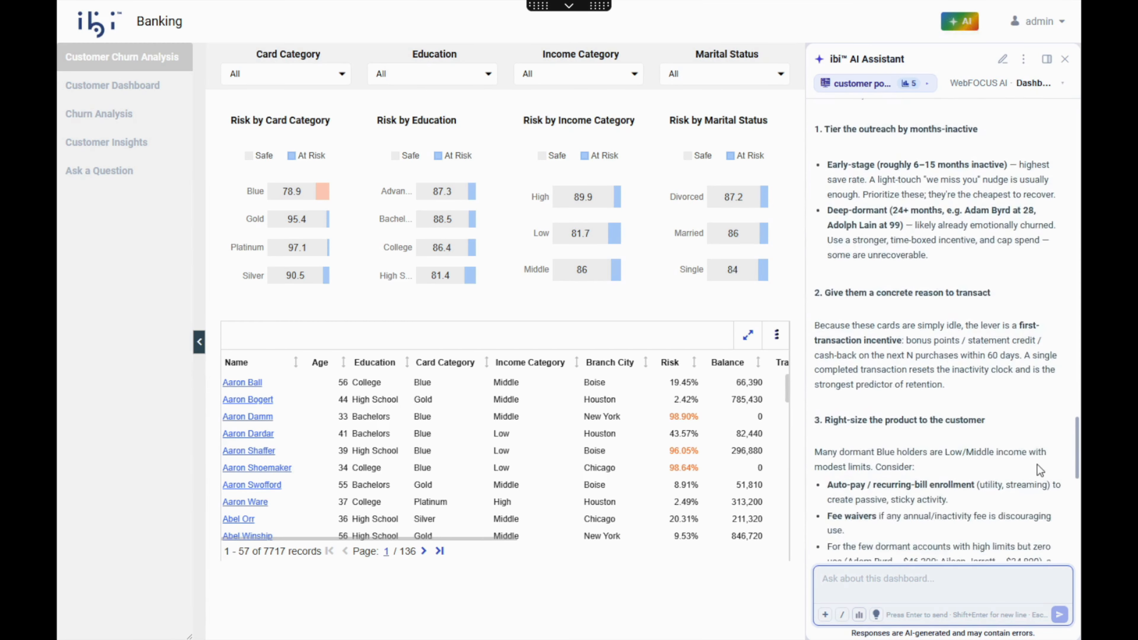
pyautogui.scroll(-1, 1039, 470)
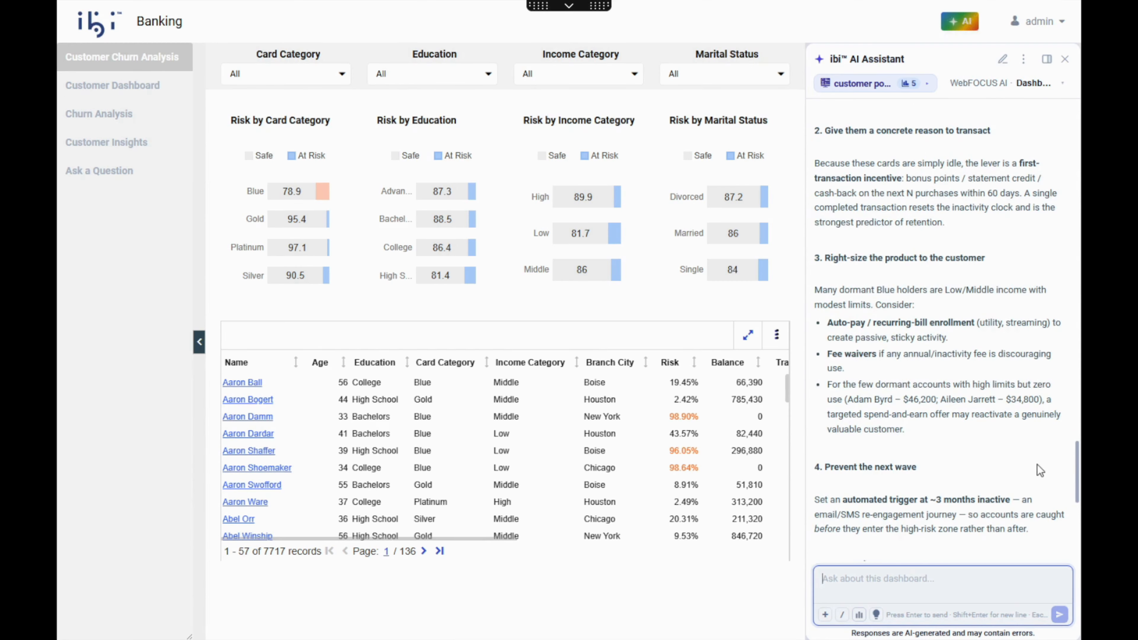
pyautogui.scroll(-4, 1037, 464)
pyautogui.scroll(-3, 1036, 464)
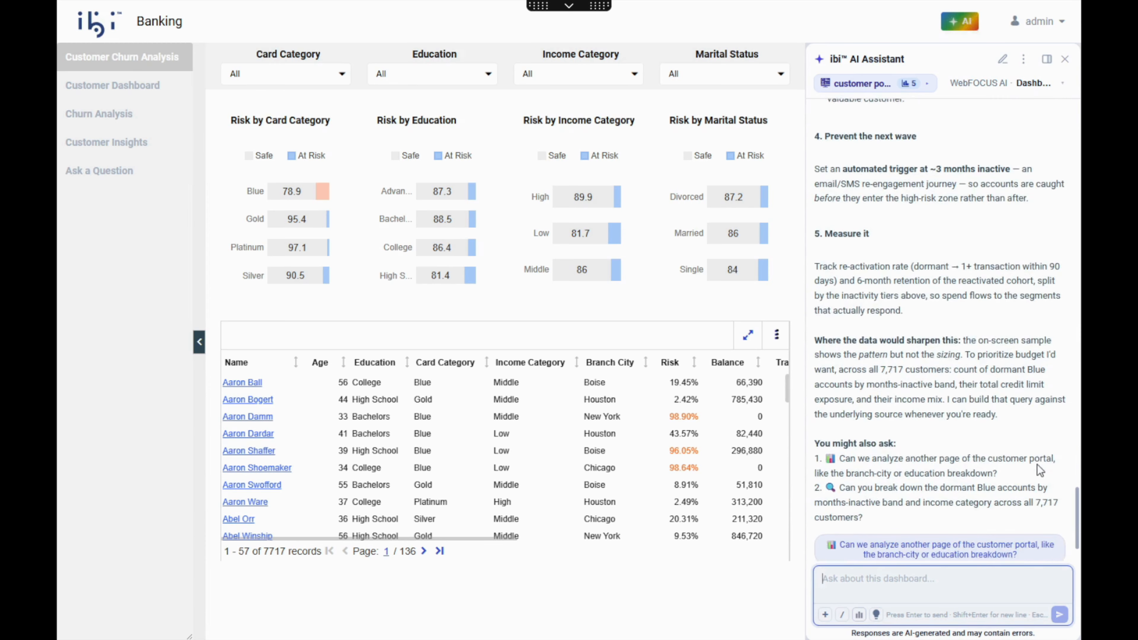
pyautogui.scroll(-1, 1037, 465)
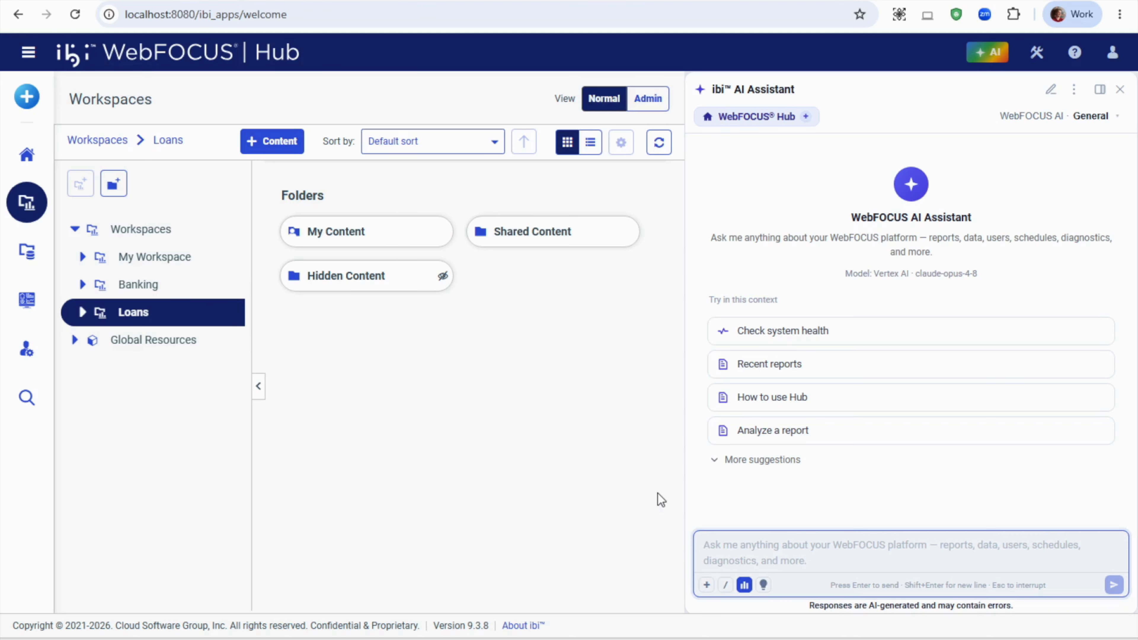
# - Ask the WebFOCUS Hub assistant "Find me data on bad loans" with the Loans workspace selected
pyautogui.write('Find me data ')
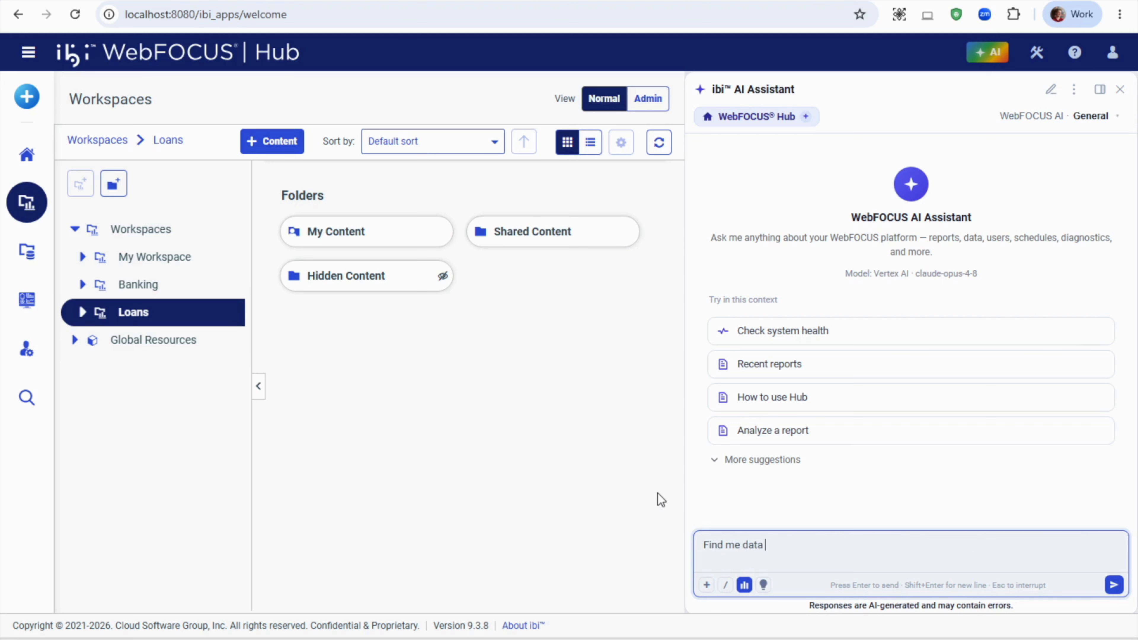
pyautogui.write('on bad loans')
pyautogui.press('Return')
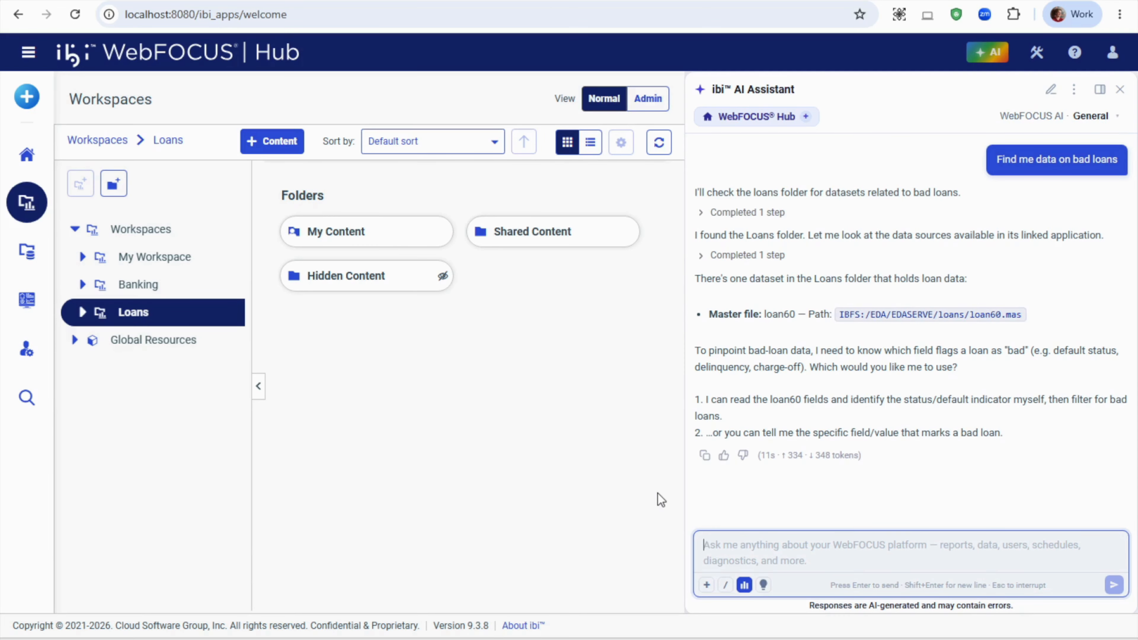
# - Request "Create a report on bad loans with the highest loan amount" from the assistant and review the generated report
pyautogui.write('C')
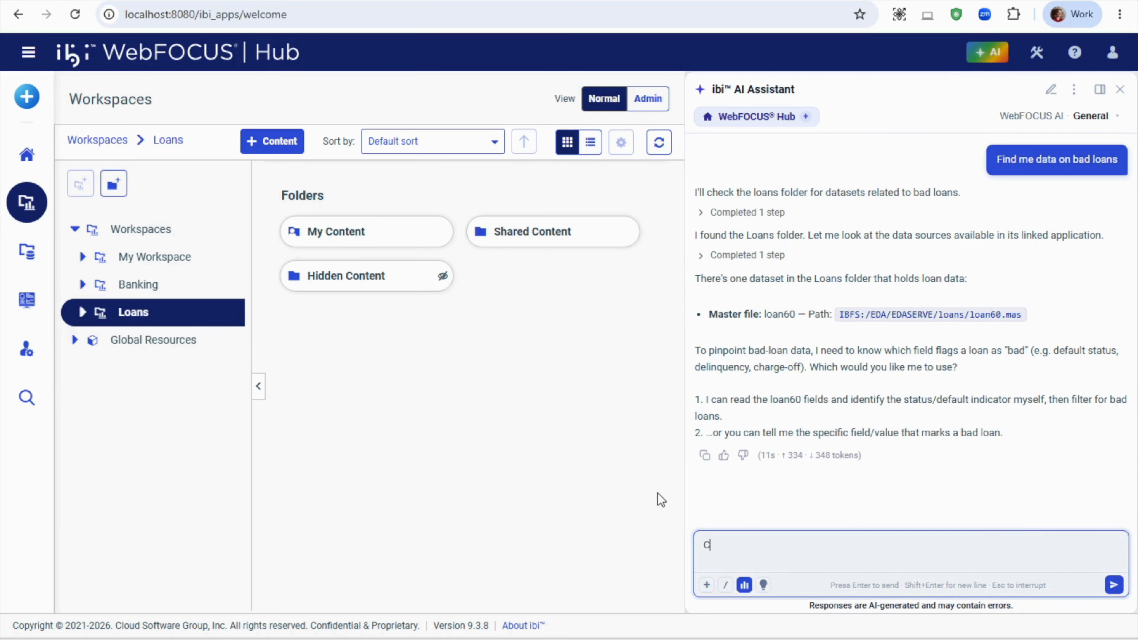
pyautogui.write('reate a report on bad loans with the hig')
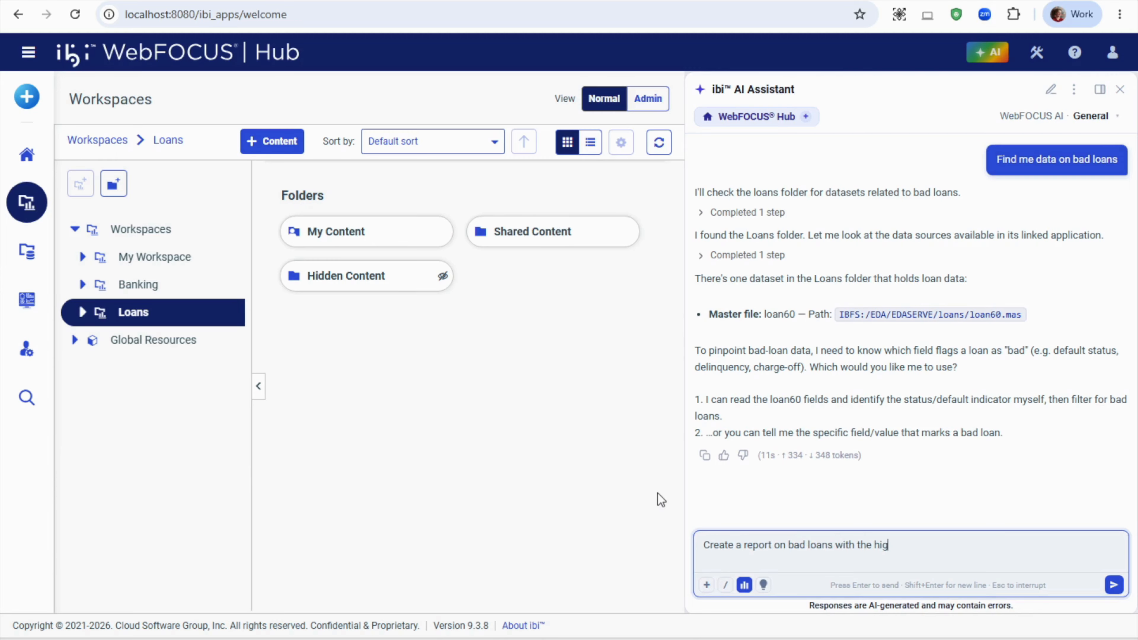
pyautogui.write('hest loan amount')
pyautogui.press('Return')
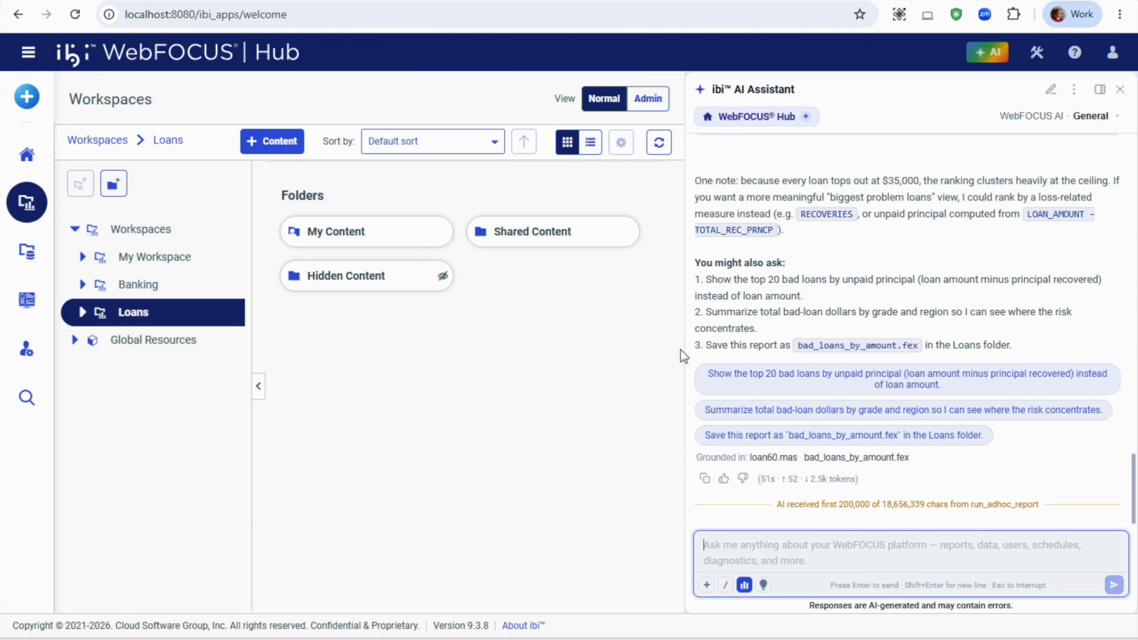
pyautogui.scroll(10, 961, 245)
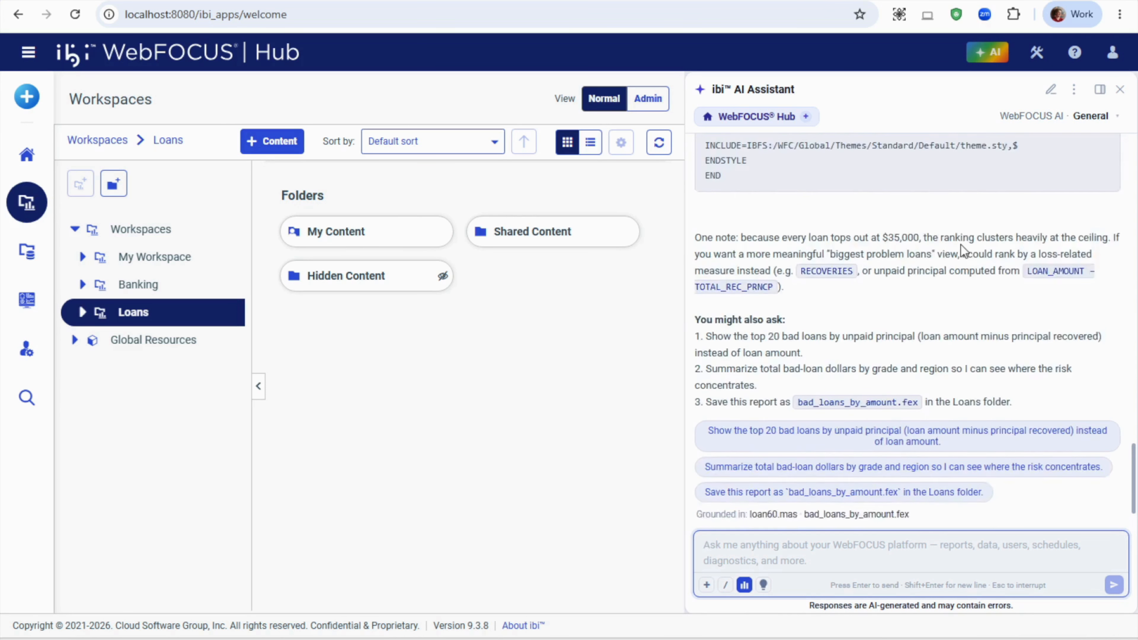
pyautogui.scroll(10, 961, 245)
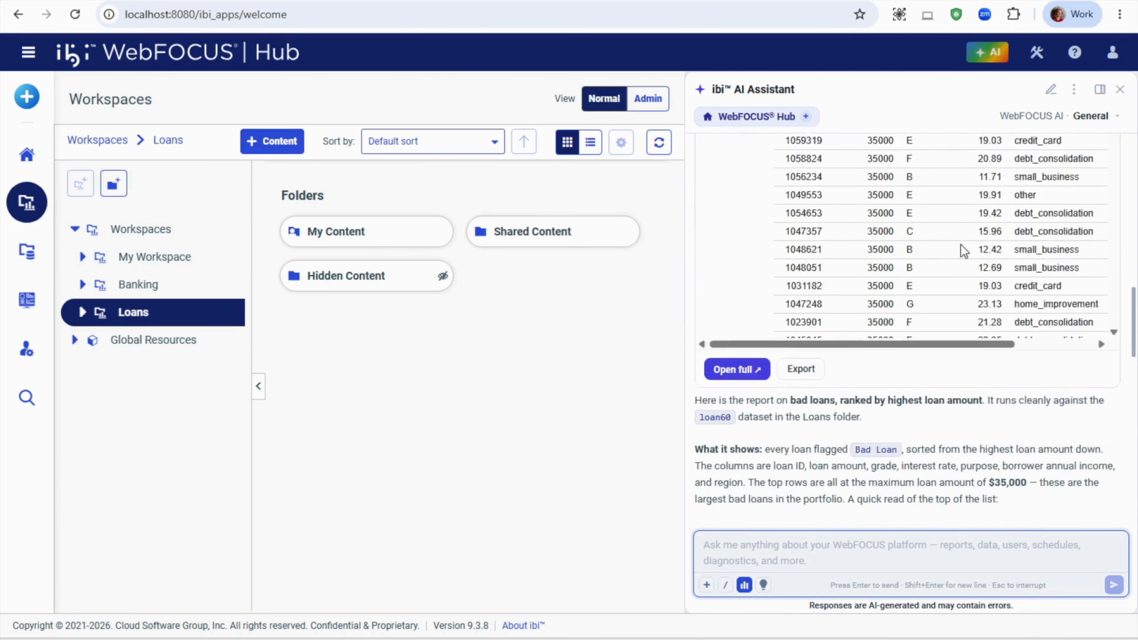
pyautogui.scroll(-5, 961, 245)
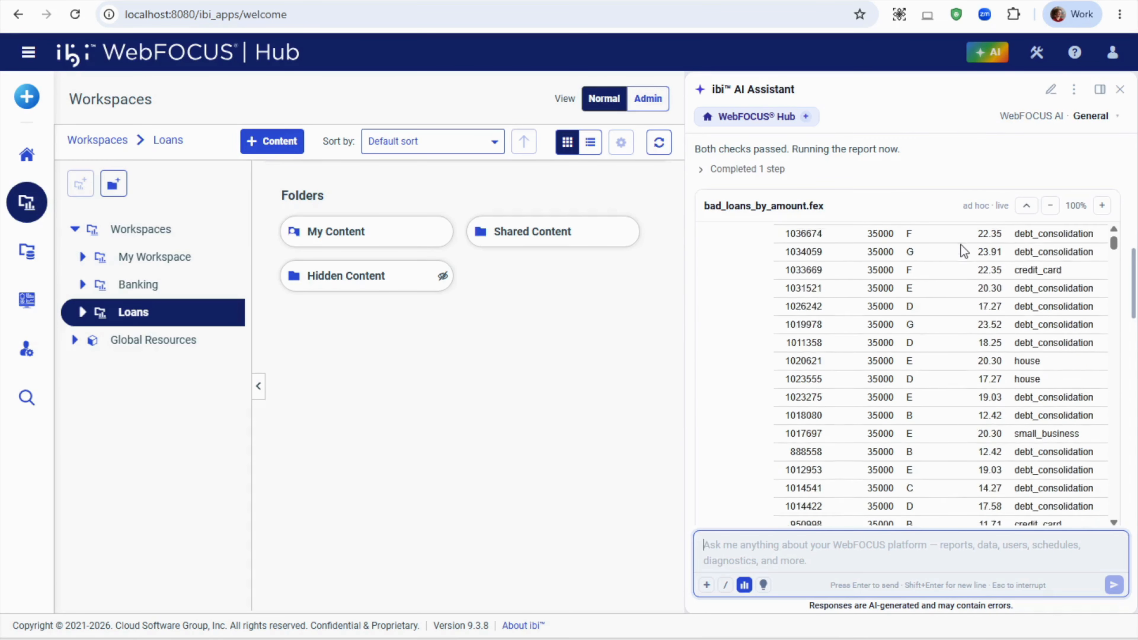
pyautogui.scroll(-3, 1128, 364)
pyautogui.scroll(-3, 1128, 364)
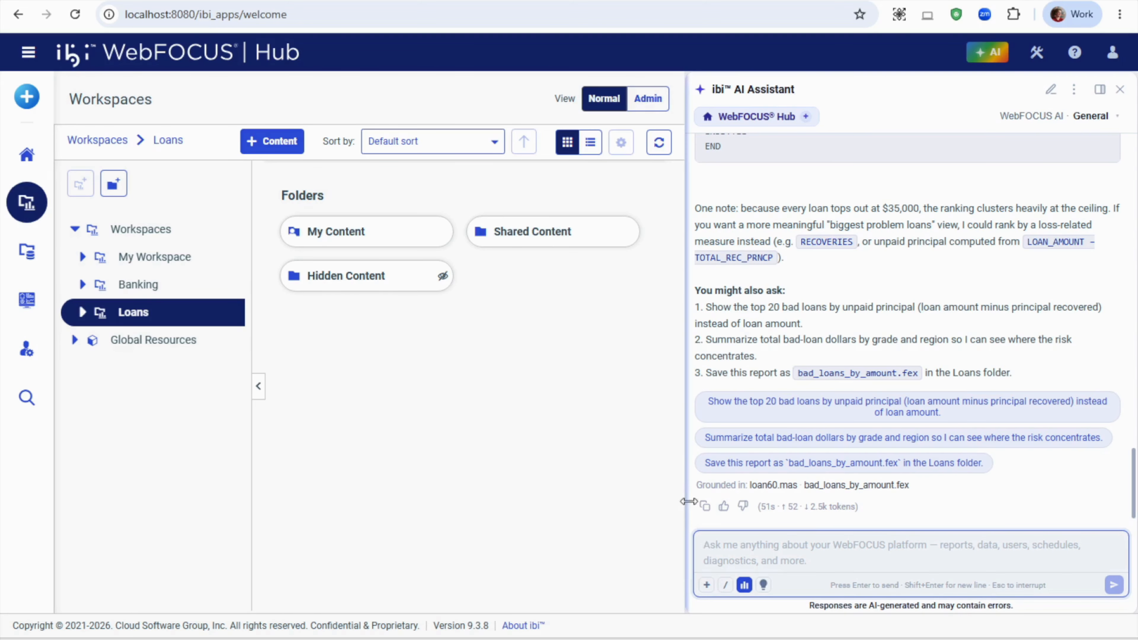
# - Have the assistant save the report as bad_loans_by_amount.fex in the Loans folder, approve the creation, and refresh the folder's contents
pyautogui.click(726, 463)
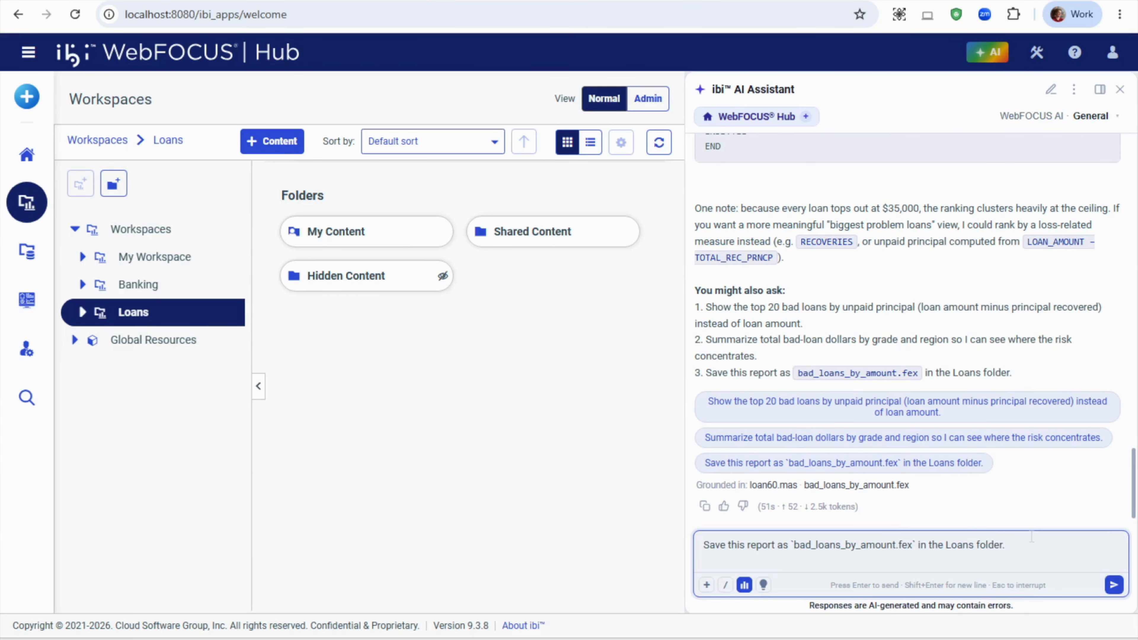
pyautogui.press('Return')
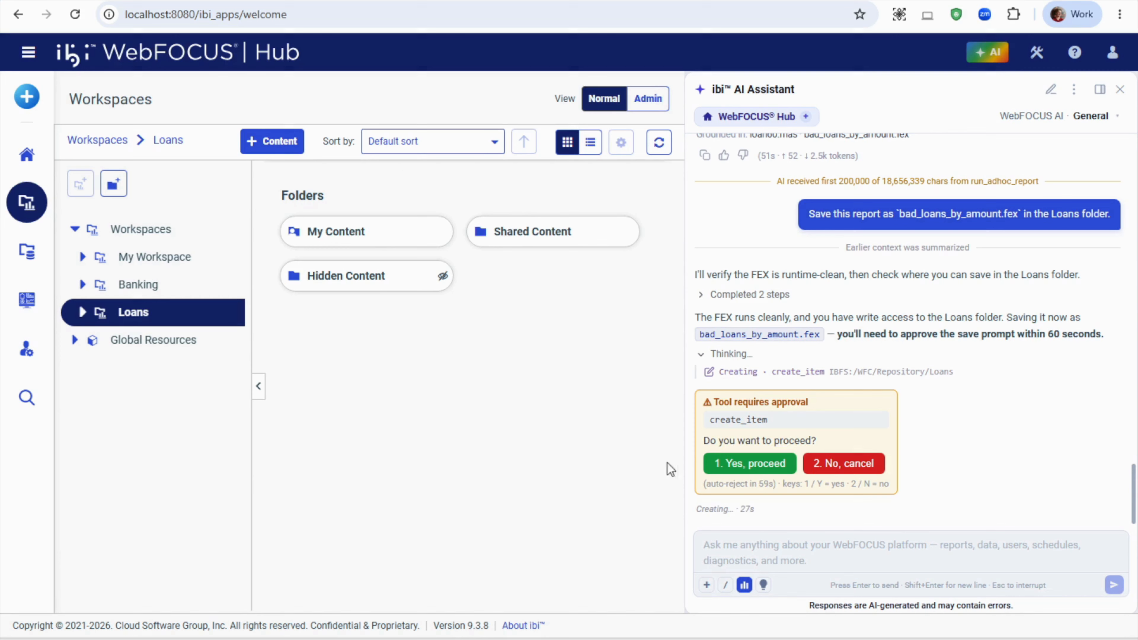
pyautogui.click(733, 466)
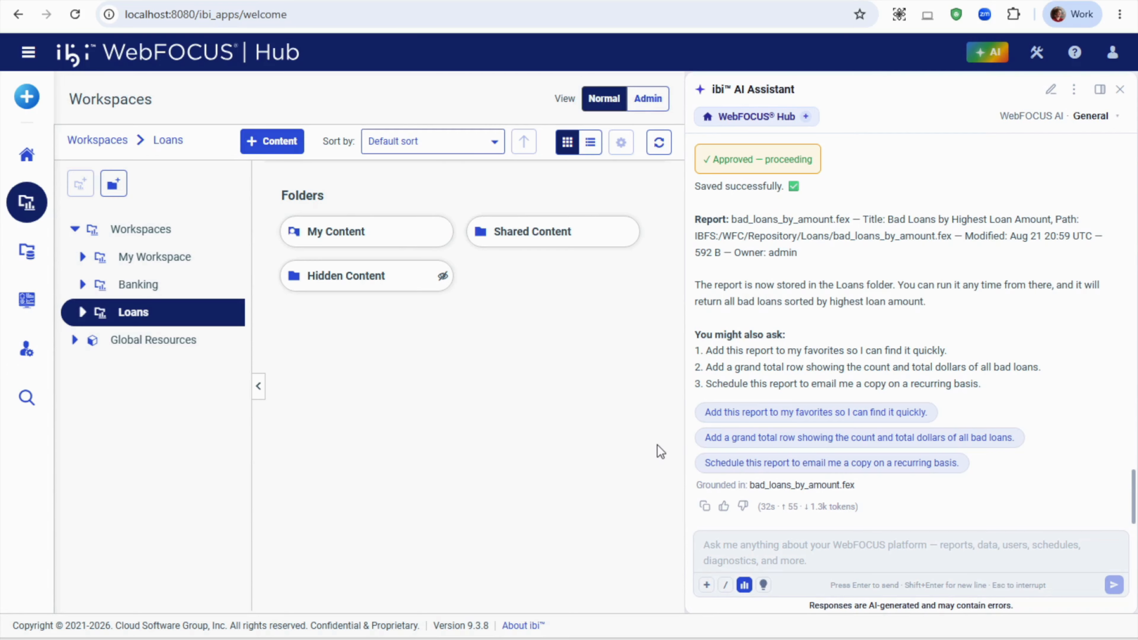
pyautogui.click(659, 146)
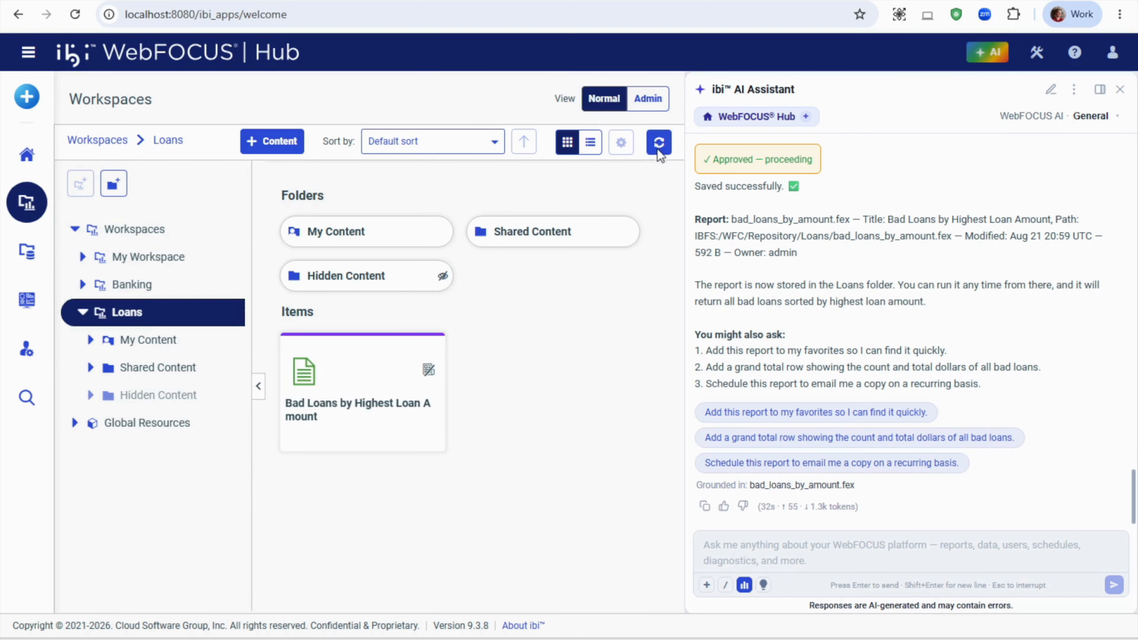
# - Run the saved Bad Loans by Highest Loan Amount report, look through its rows, and return to the Hub
pyautogui.rightClick(339, 379)
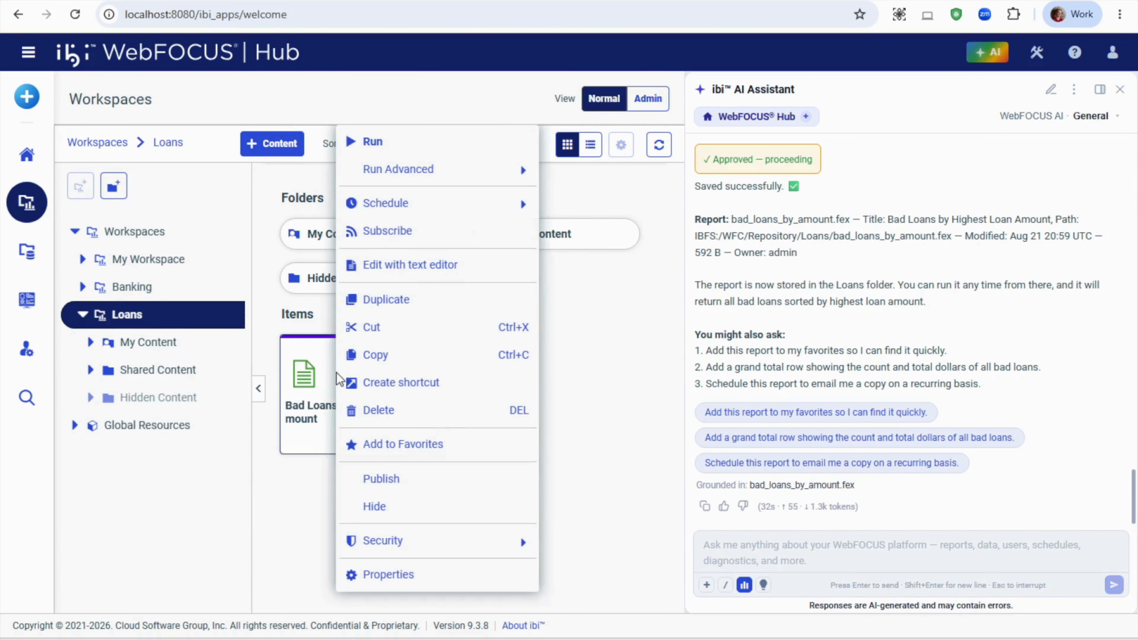
pyautogui.click(413, 151)
pyautogui.click(630, 147)
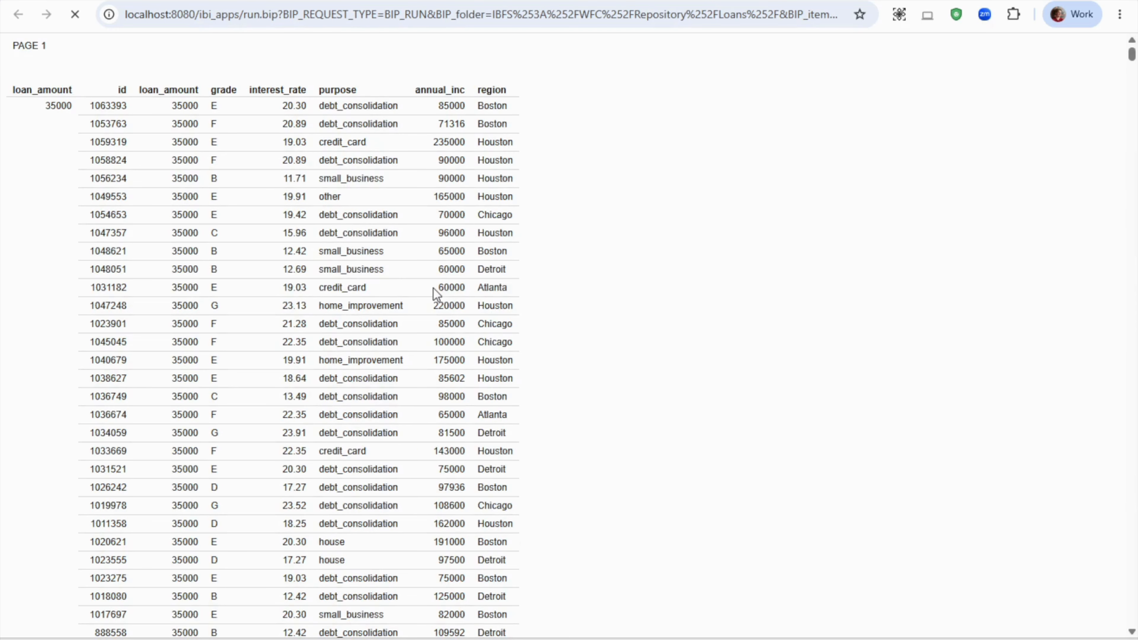
pyautogui.scroll(-3, 540, 286)
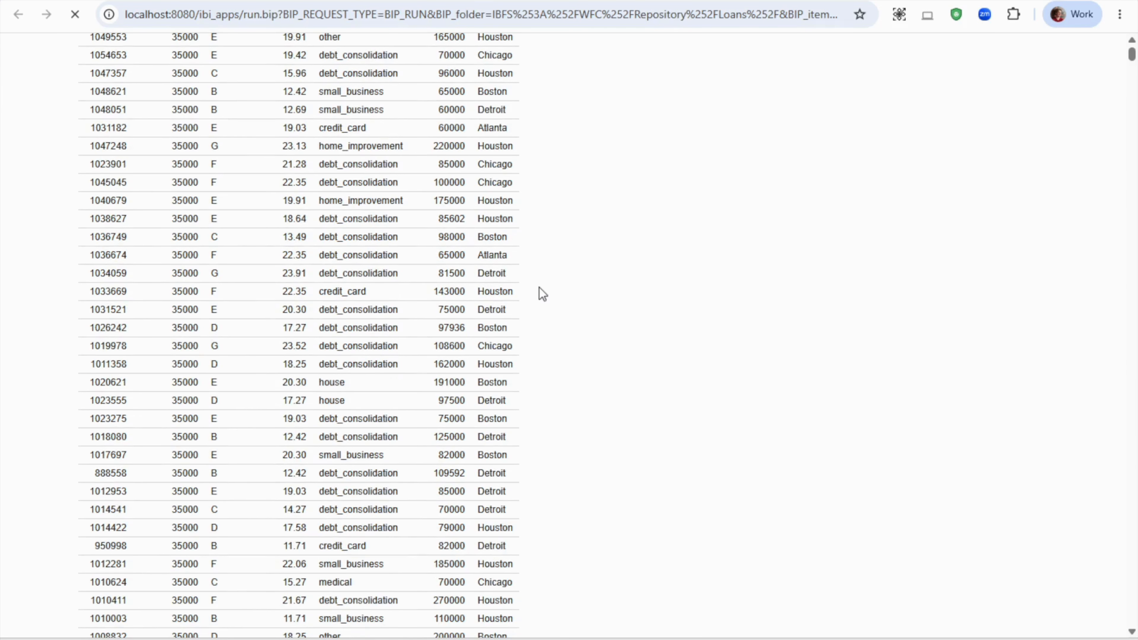
pyautogui.click(56, 1)
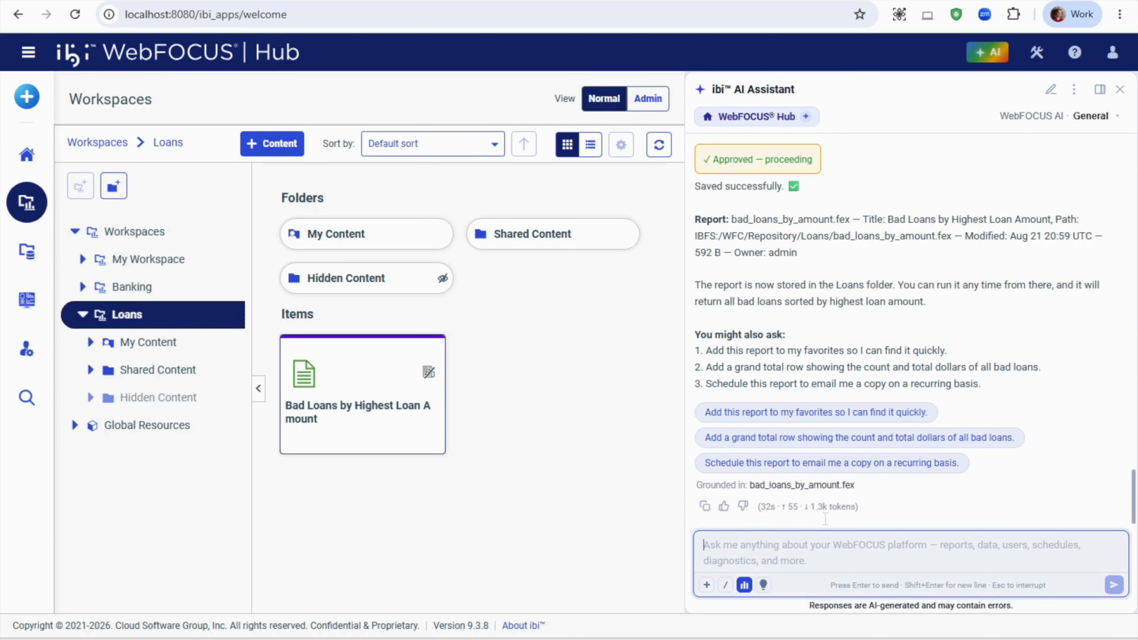
# - Ask "What are the top drivers for these large bad loans?" and submit the suggested question about reducing exposure to high-rate debt-consolidation loans in grades D–E
pyautogui.write('What are the top dri')
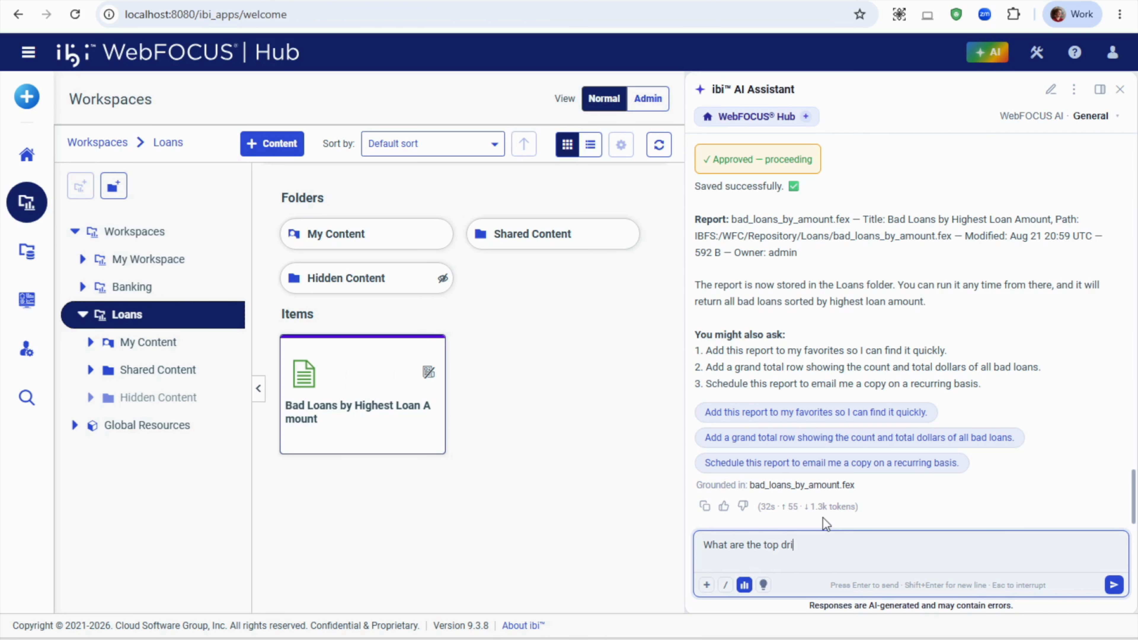
pyautogui.write('vers for these large bad loans?')
pyautogui.press('Return')
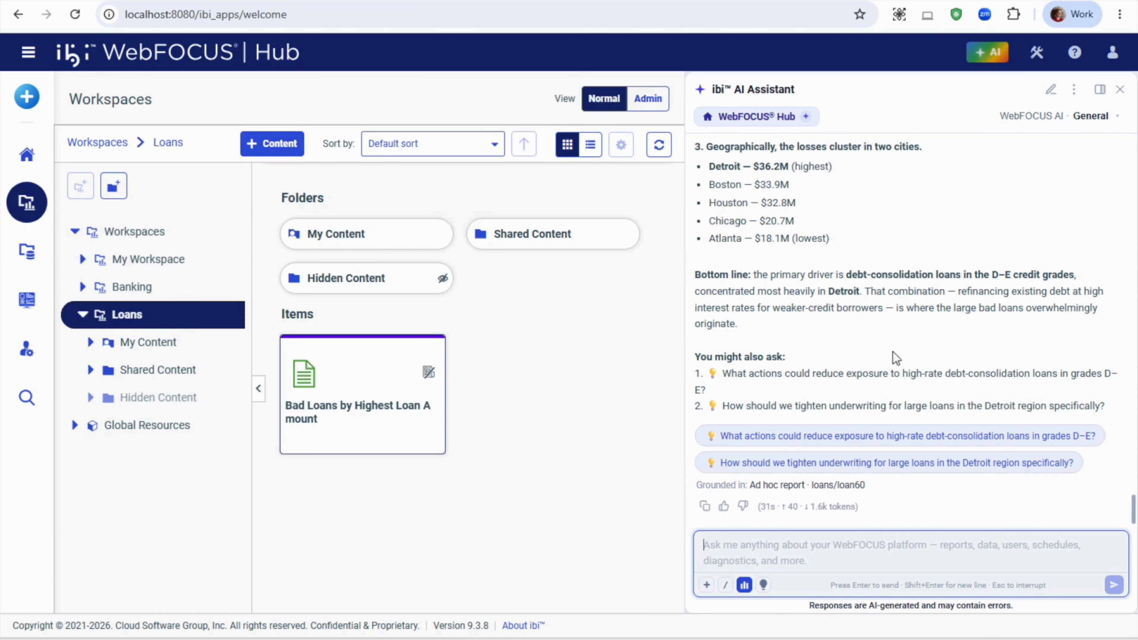
pyautogui.click(897, 436)
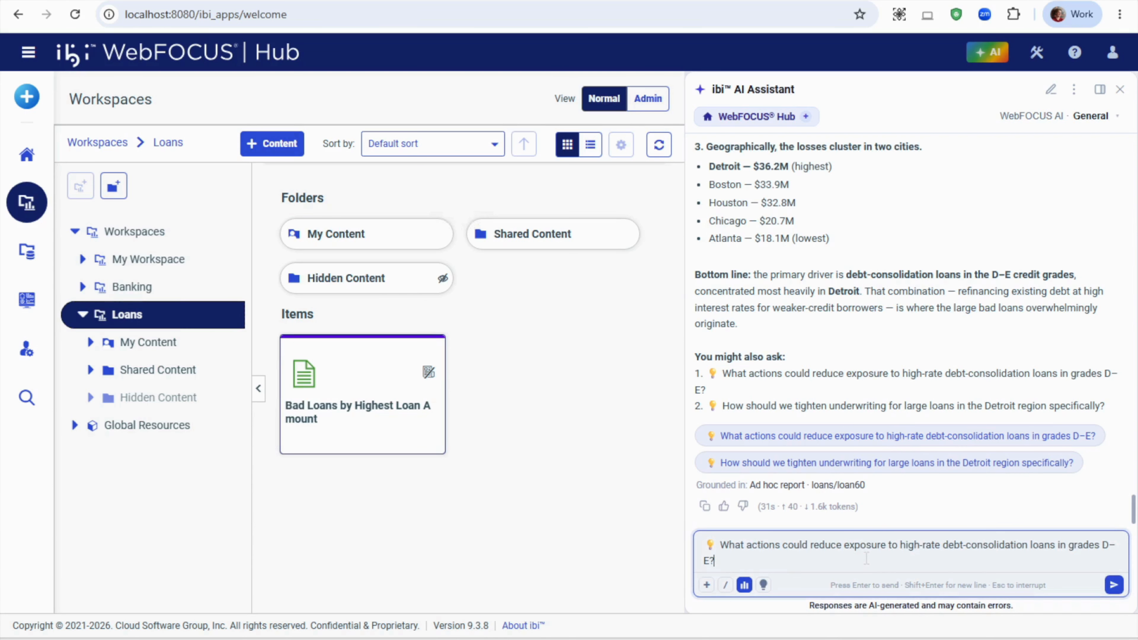
pyautogui.press('Return')
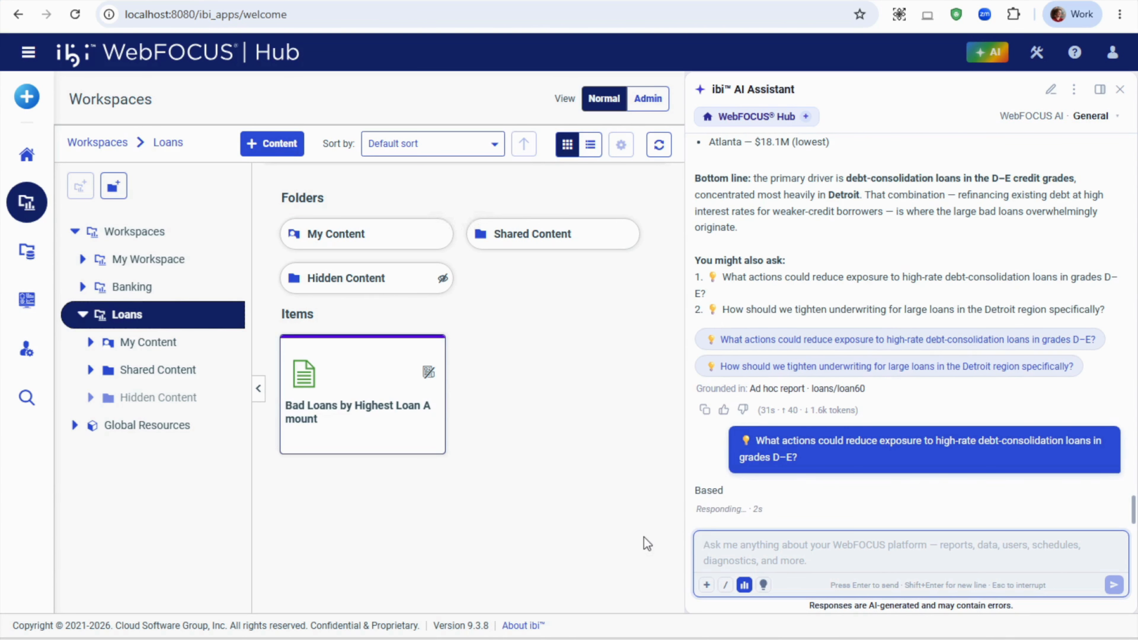